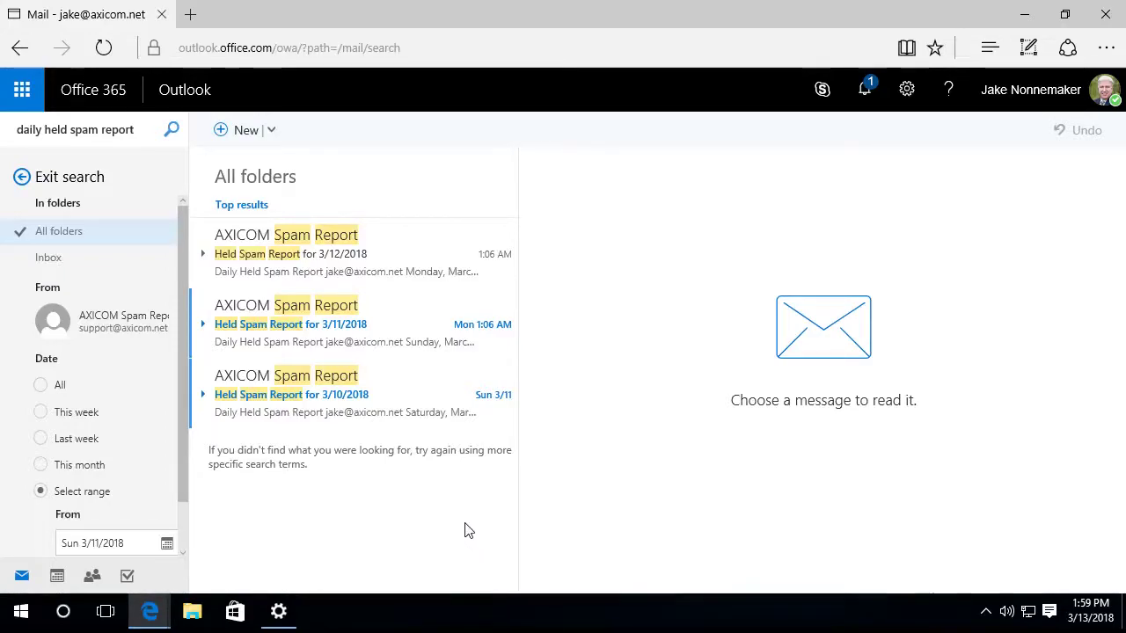
# - Open the Held Spam Report for 3/12/2018 in its own window and look through the held messages
pyautogui.click(290, 255)
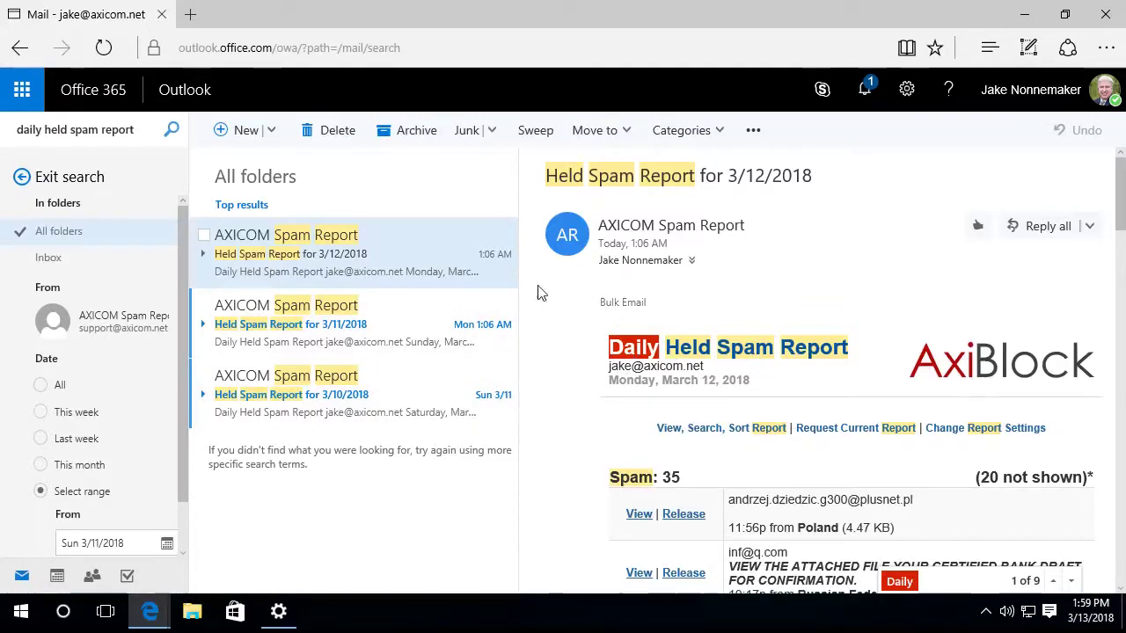
pyautogui.doubleClick(378, 256)
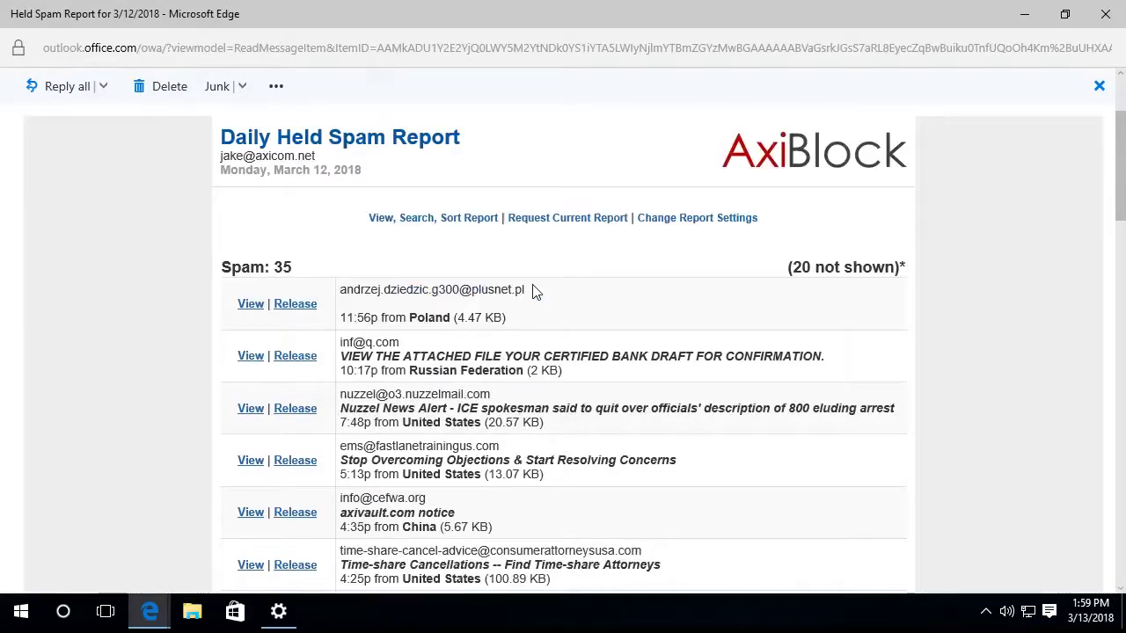
pyautogui.scroll(-1, 534, 292)
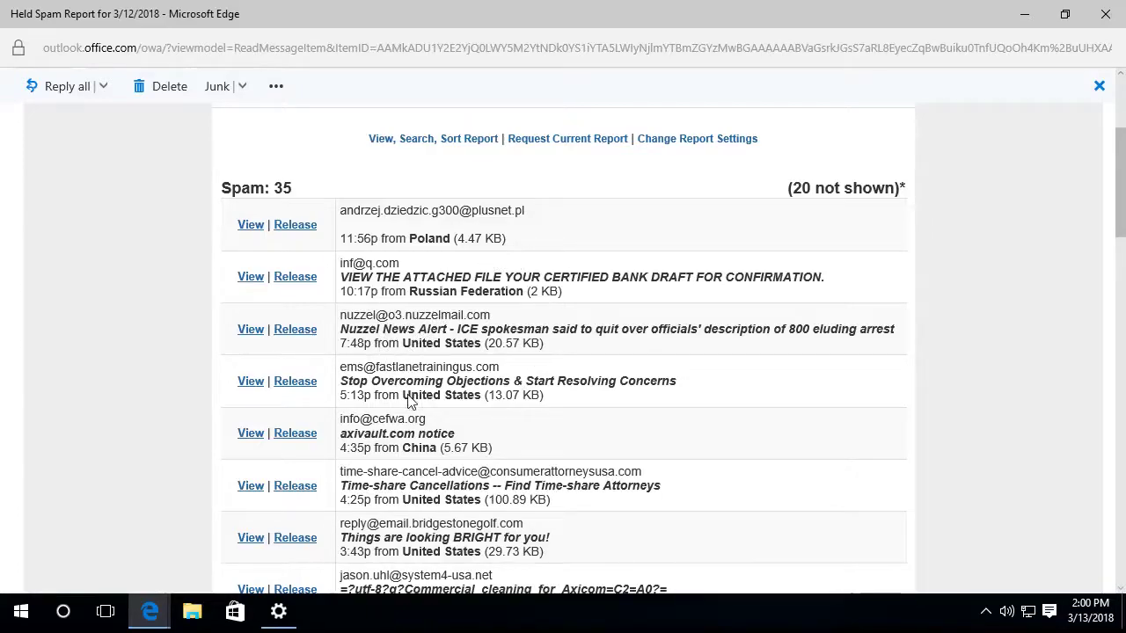
pyautogui.scroll(1, 410, 401)
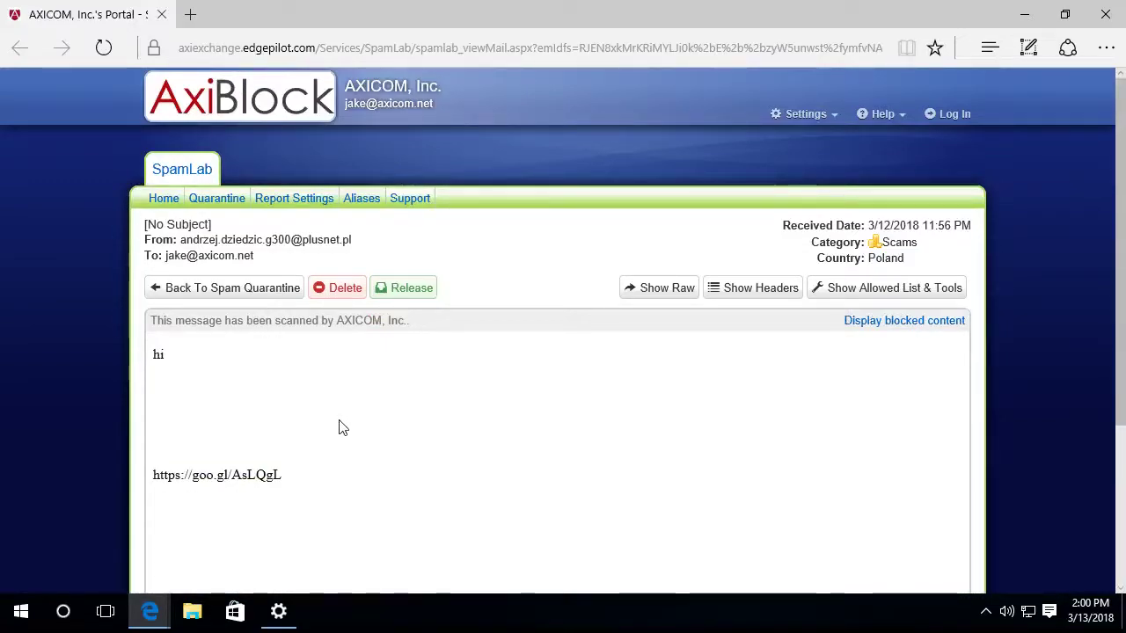
# - Review and delete the held message from Poland that has no subject, and close the portal window
pyautogui.scroll(-1, 340, 427)
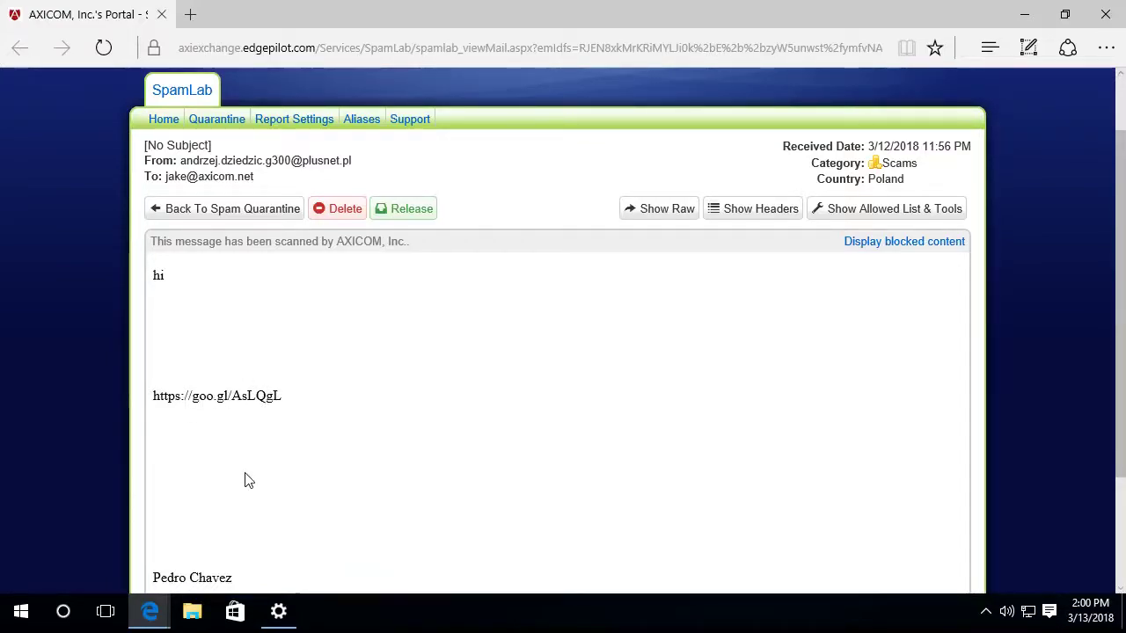
pyautogui.scroll(-1, 246, 477)
pyautogui.scroll(1, 264, 474)
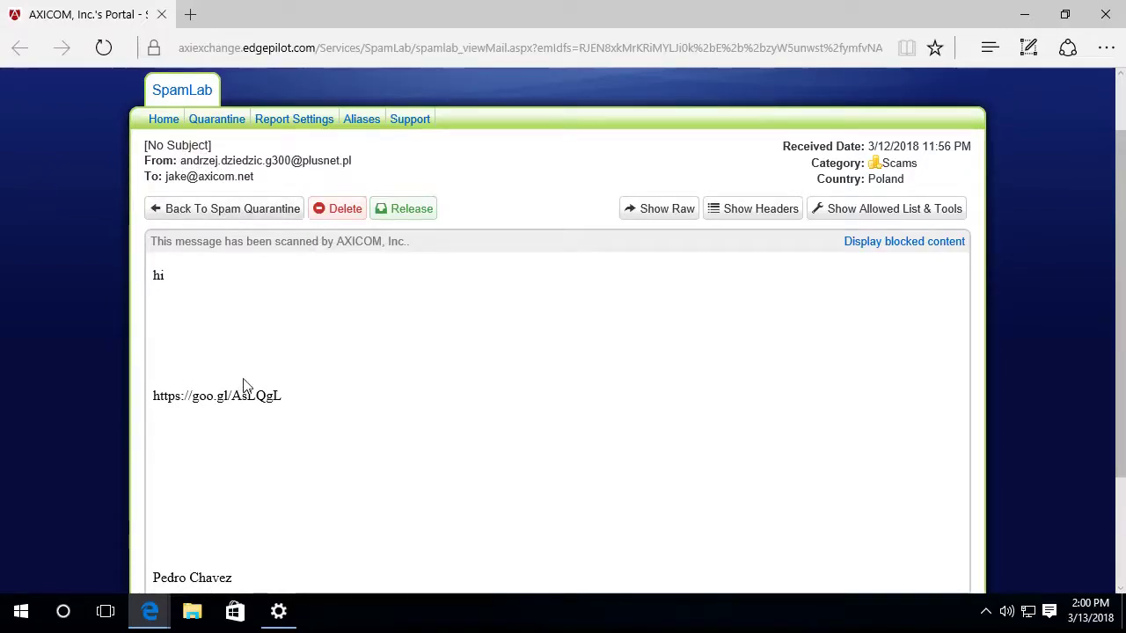
pyautogui.click(335, 211)
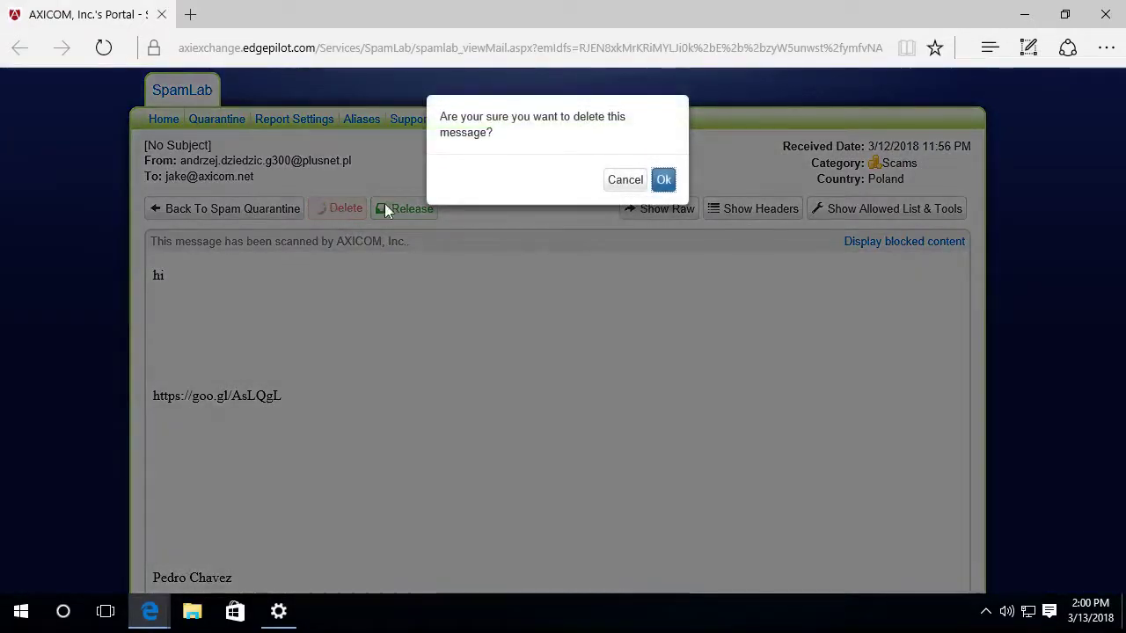
pyautogui.click(663, 182)
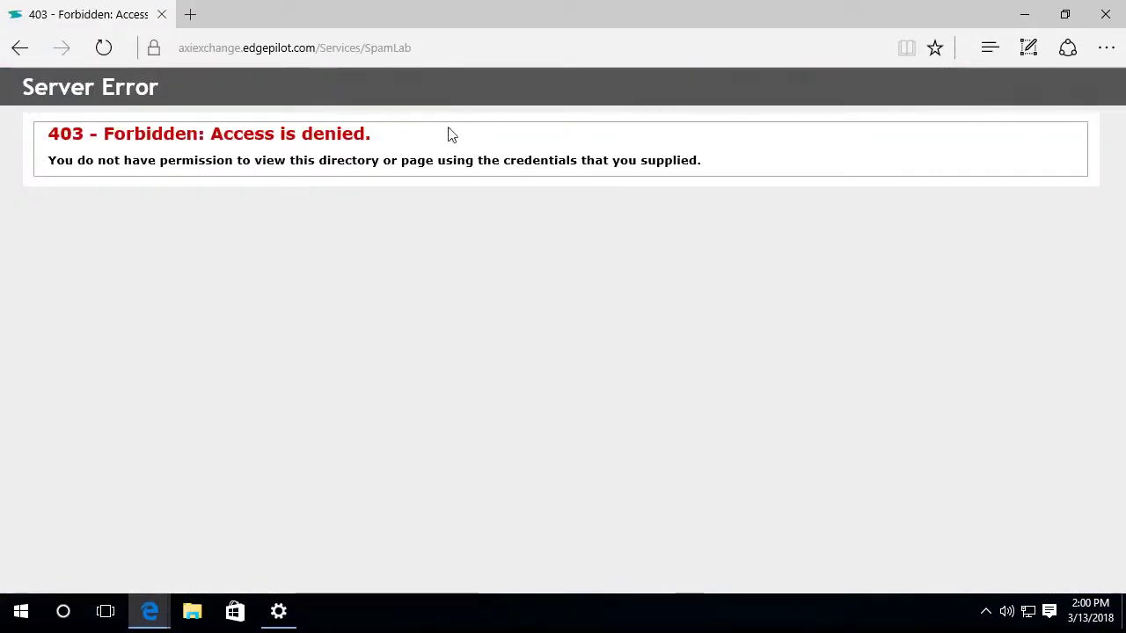
pyautogui.click(1105, 16)
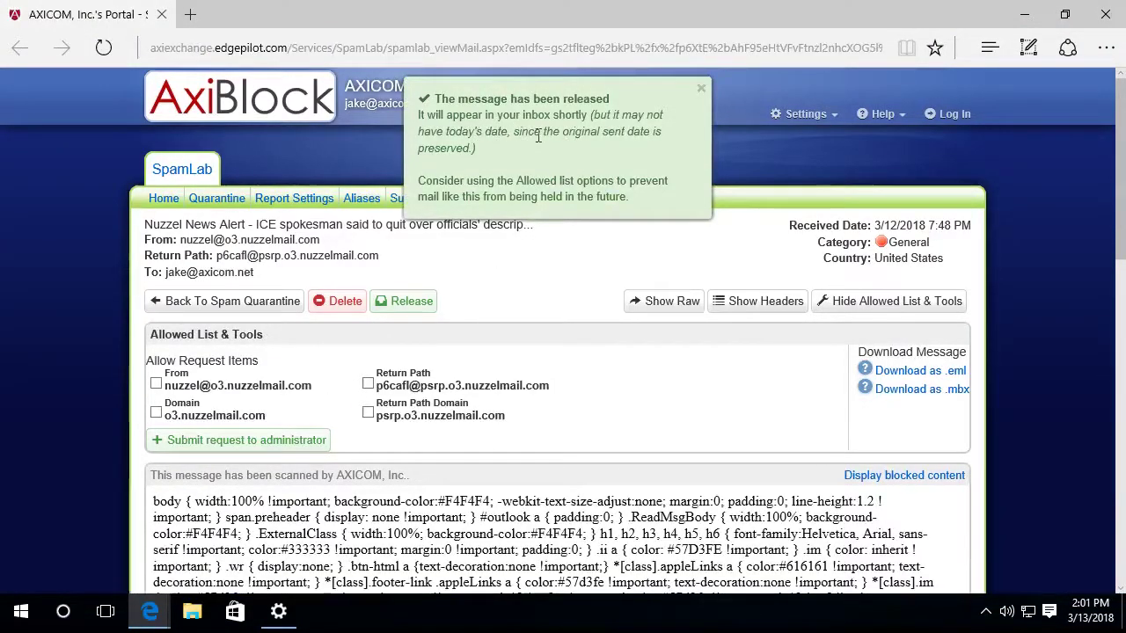
# - Submit a request to the administrator to allow the From address of the released Nuzzel News Alert message, and close its window
pyautogui.click(701, 89)
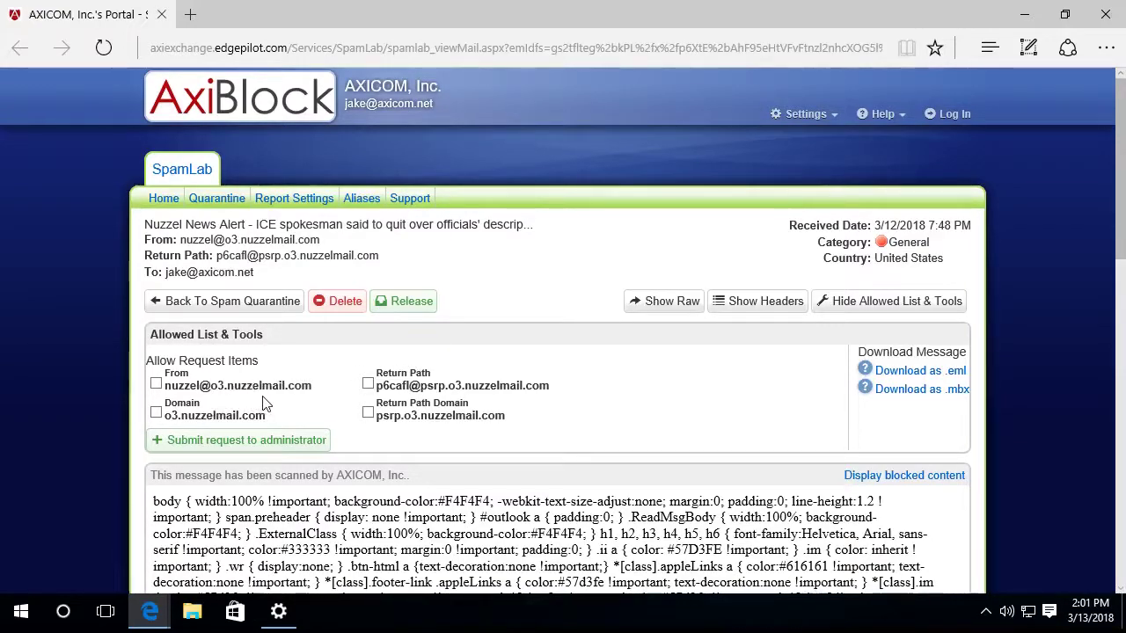
pyautogui.click(157, 385)
pyautogui.click(156, 385)
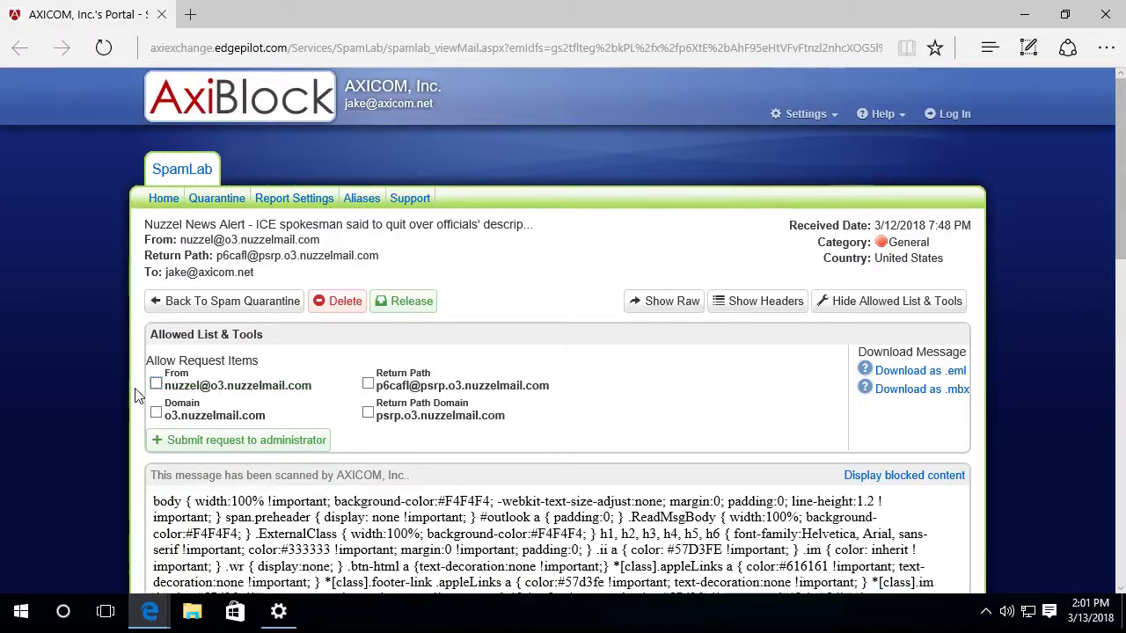
pyautogui.click(156, 385)
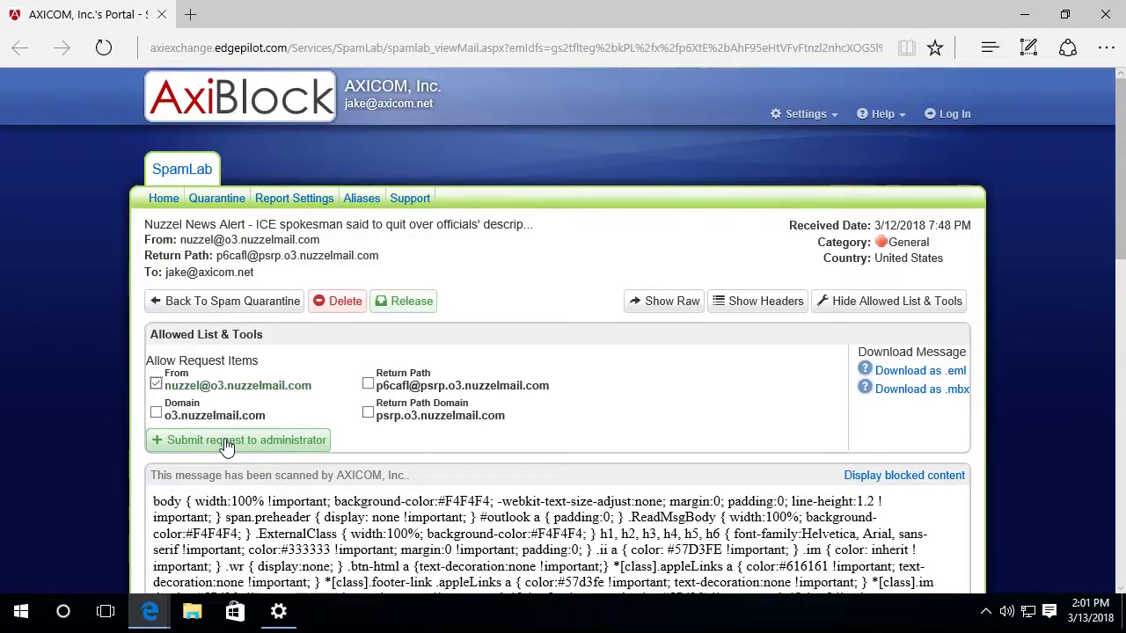
pyautogui.click(226, 444)
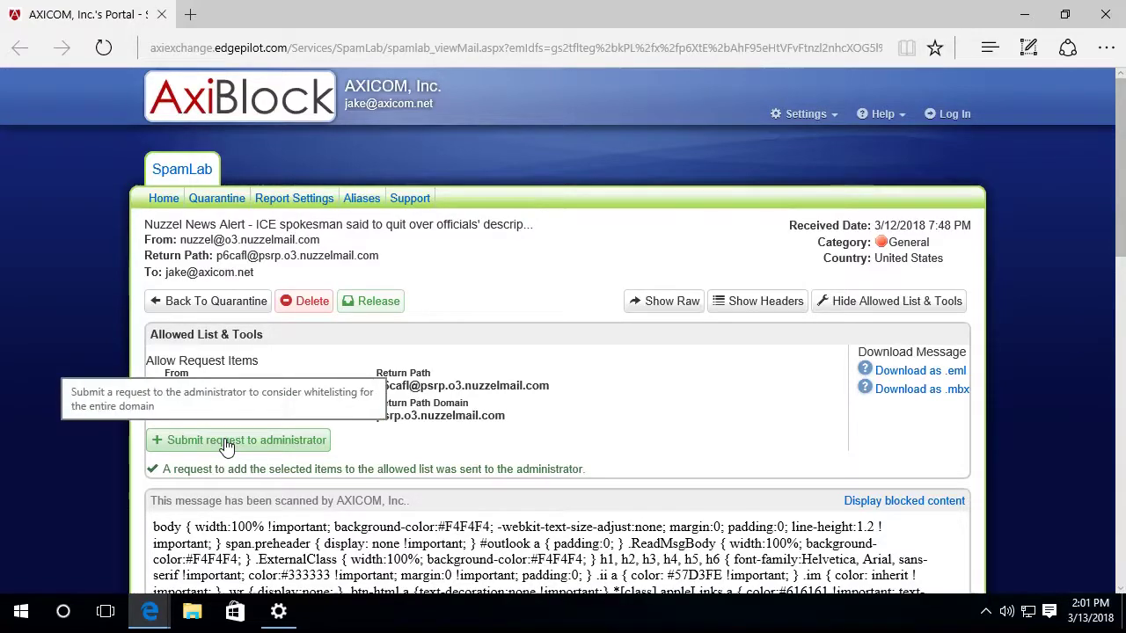
pyautogui.click(1105, 21)
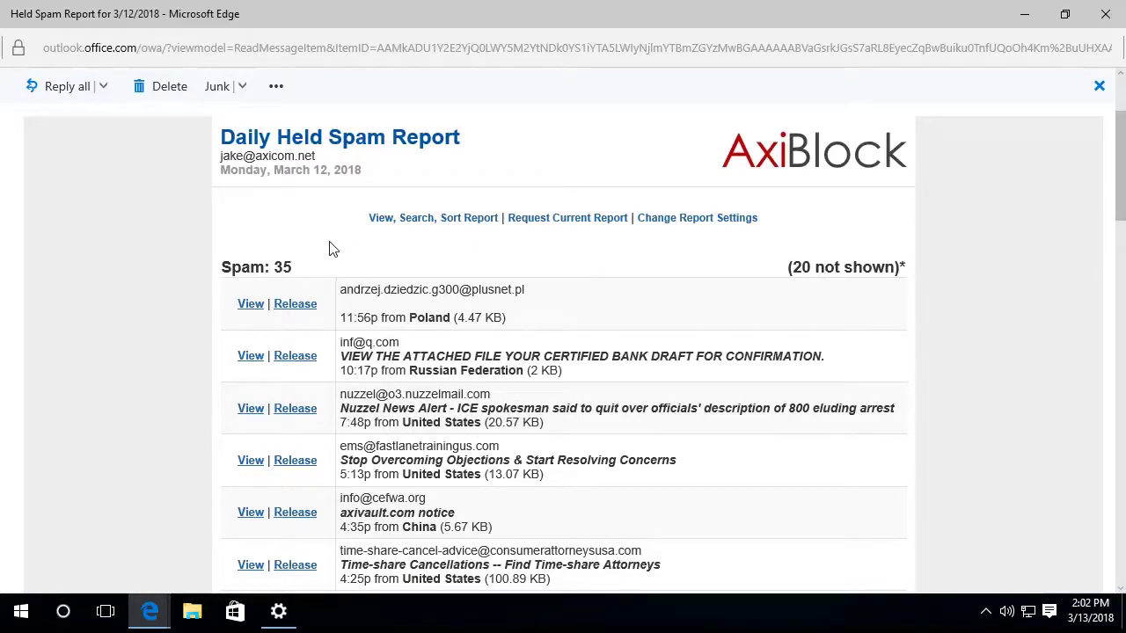
# - Expand the header details of the 3/12/2018 report email to check its full sent date and time
pyautogui.scroll(1, 332, 249)
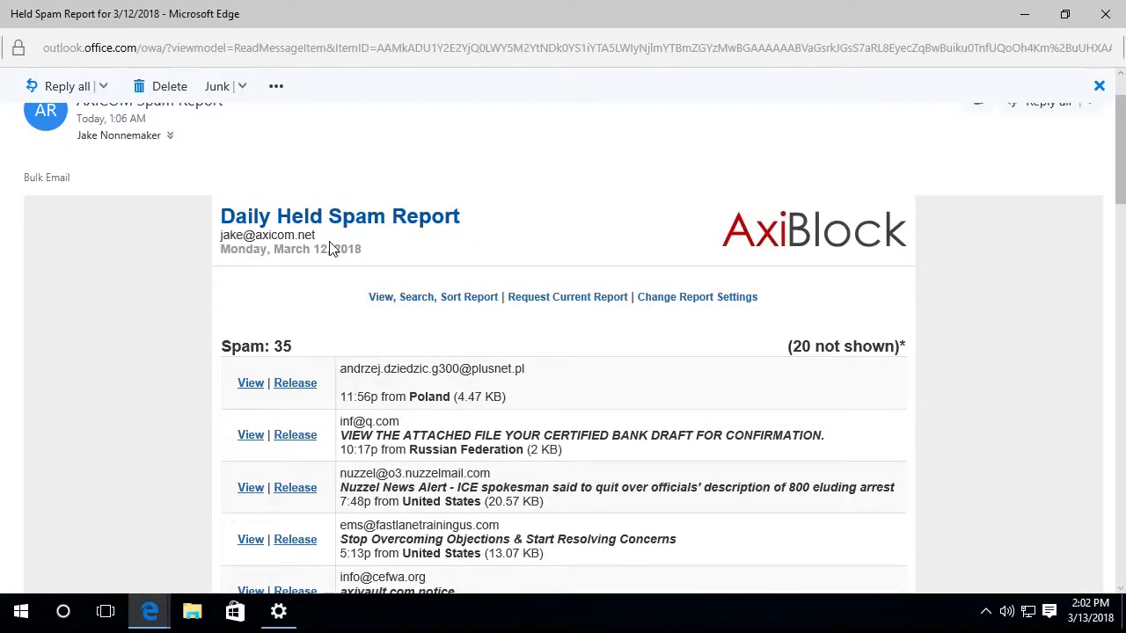
pyautogui.click(171, 137)
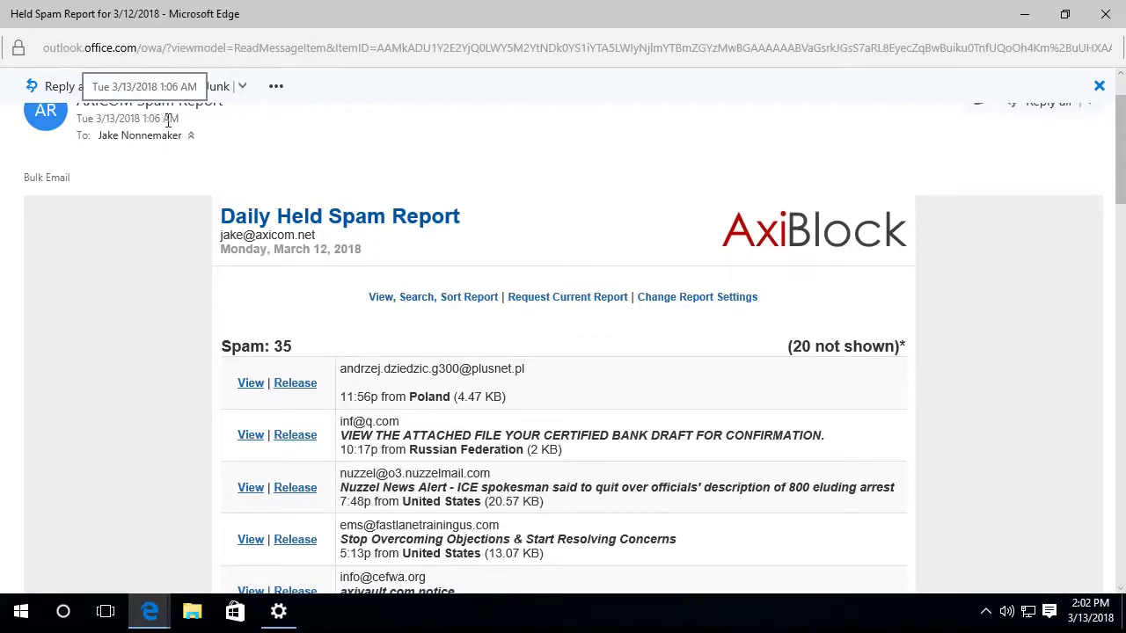
pyautogui.scroll(-1, 431, 327)
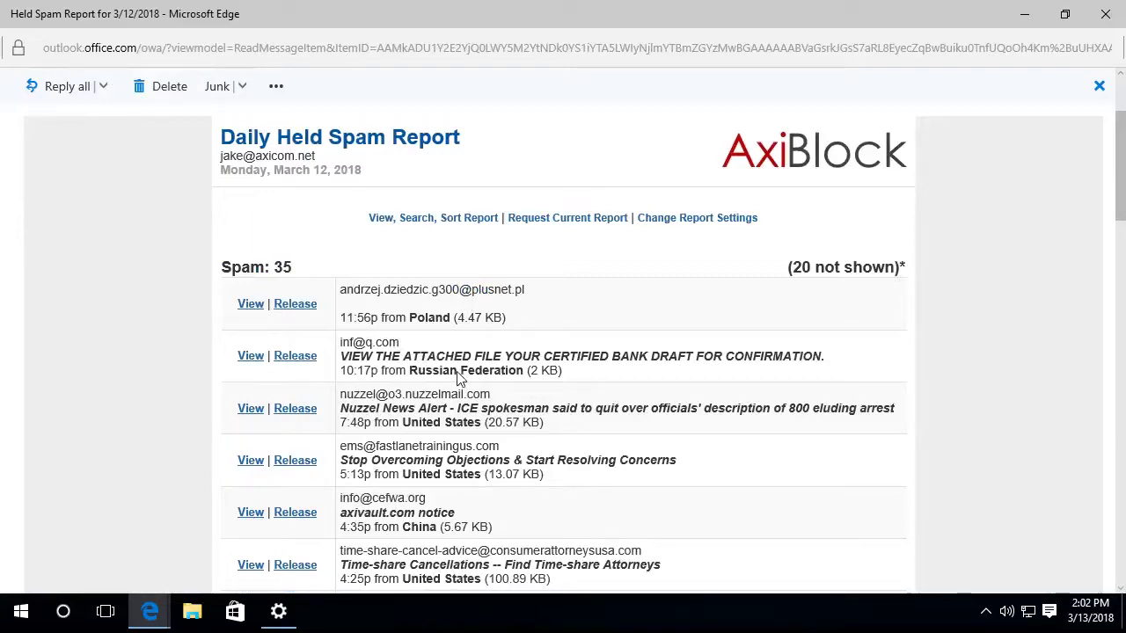
pyautogui.scroll(1, 457, 376)
pyautogui.scroll(-1, 429, 374)
# - Open the online spam quarantine from the report and enter a person's first name as the search term
pyautogui.click(427, 222)
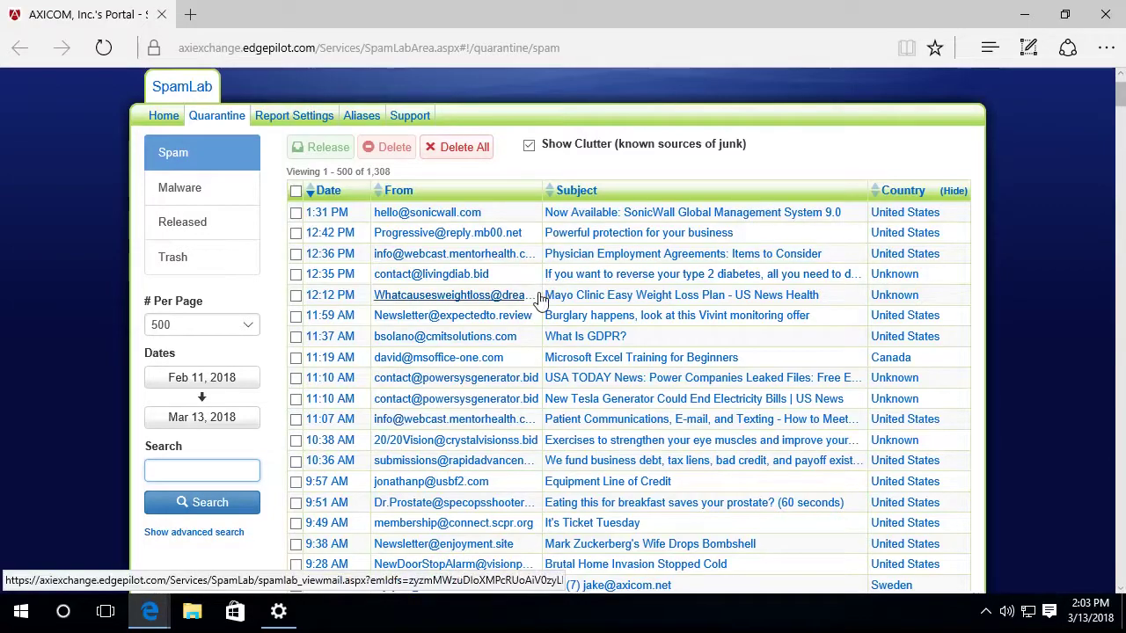
pyautogui.click(218, 471)
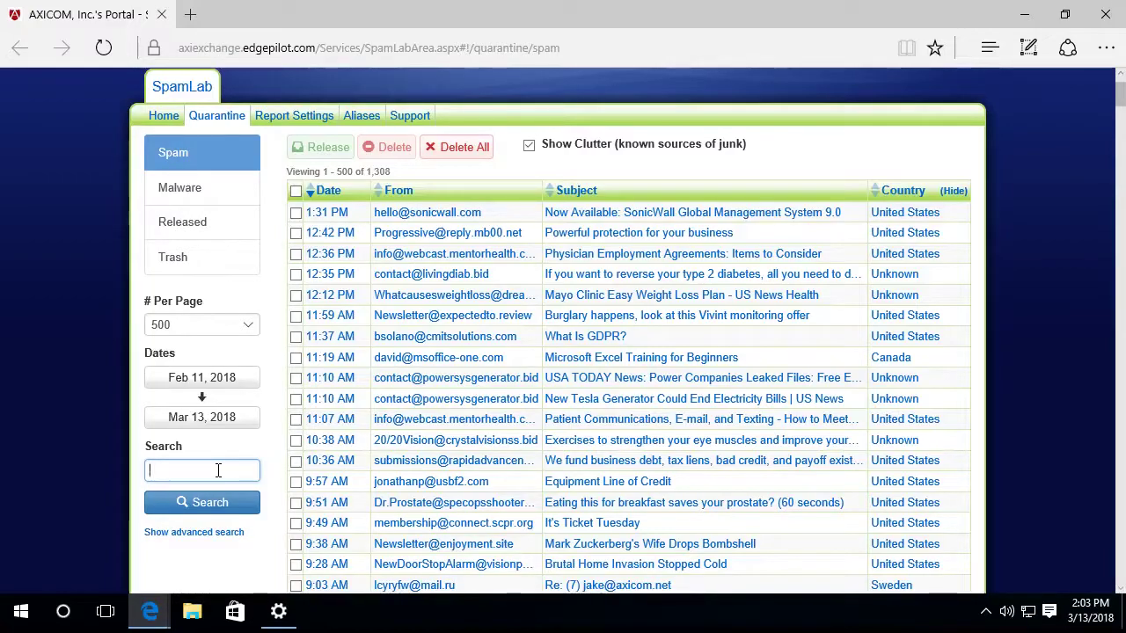
pyautogui.write('jonathan')
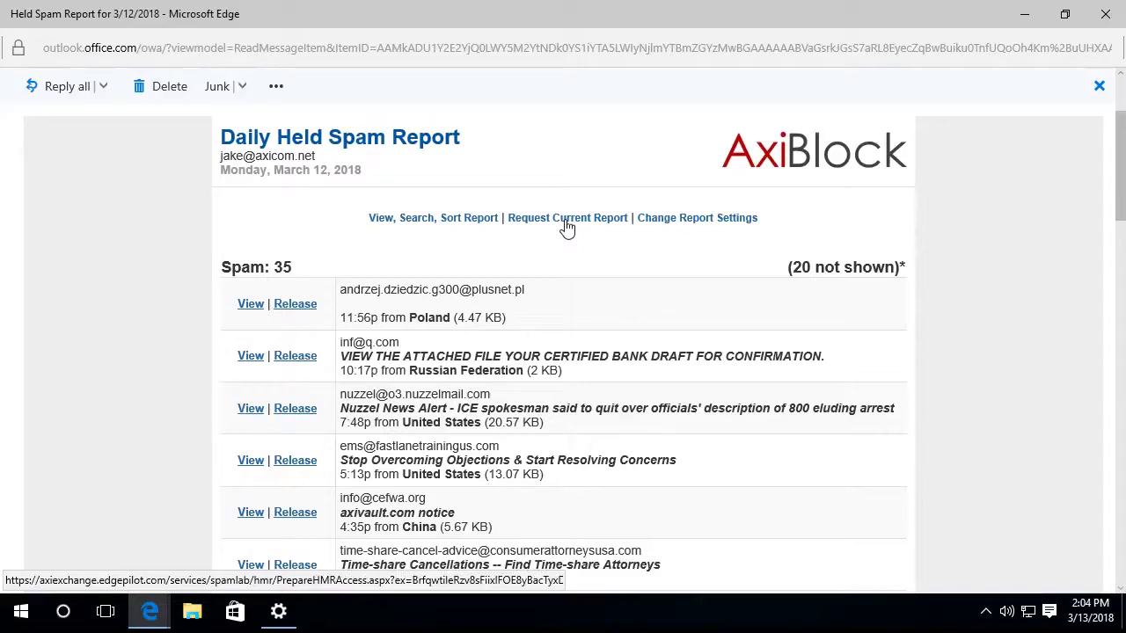
# - Request an up-to-date held spam report from the report email and minimize the confirmation window
pyautogui.scroll(1, 556, 256)
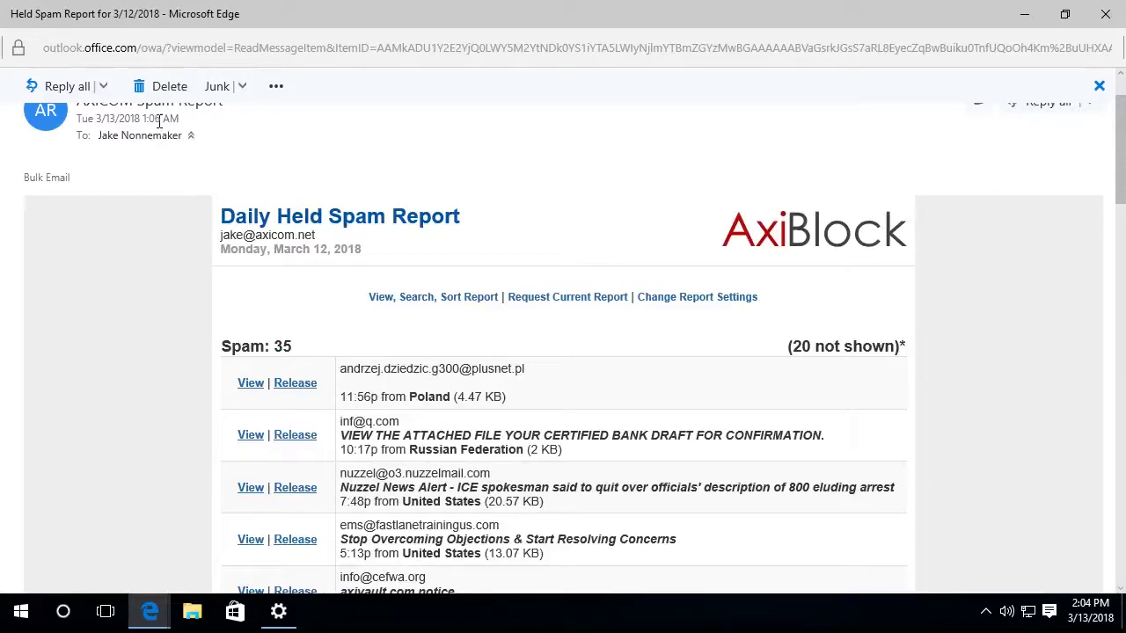
pyautogui.click(562, 299)
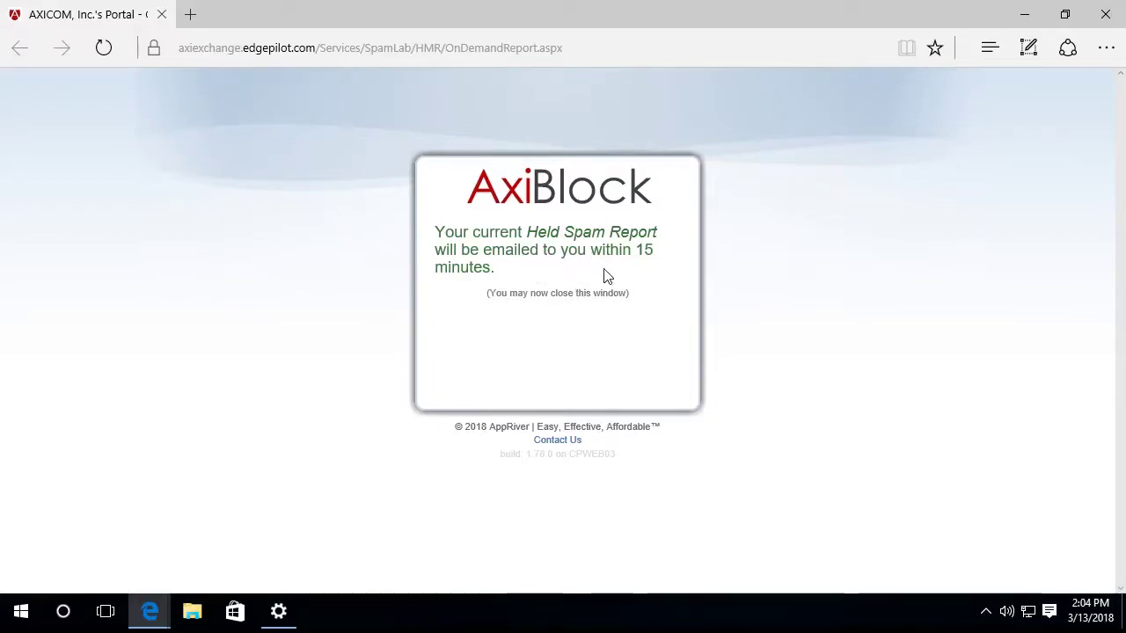
pyautogui.click(1025, 14)
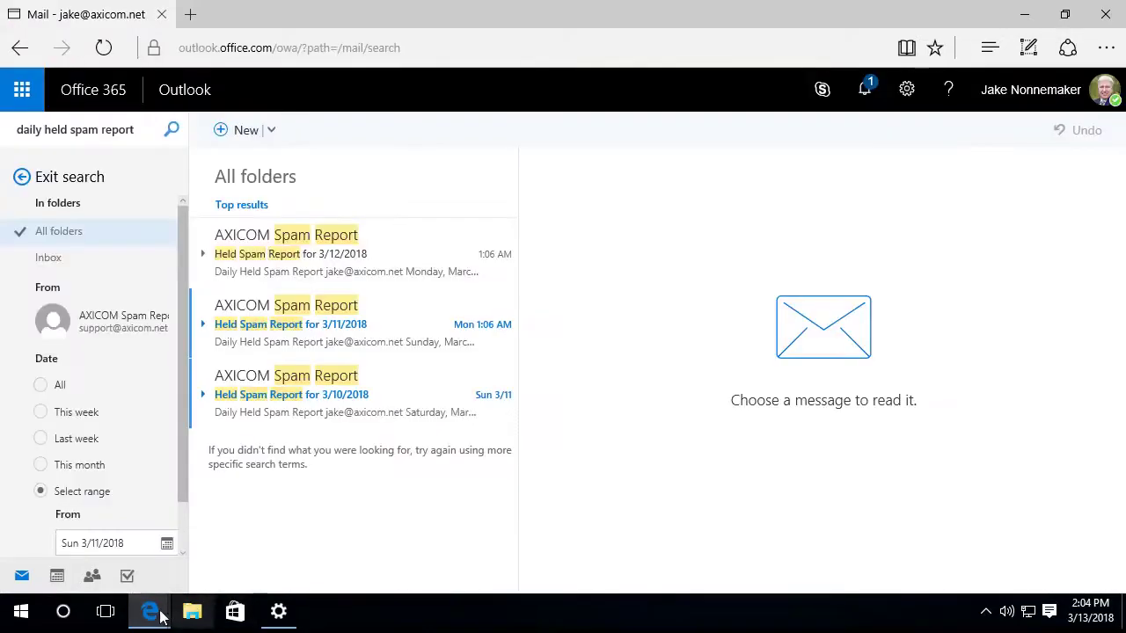
# - Return to the Held Spam Report for 3/12/2018 window and open its report settings page
pyautogui.moveTo(149, 612)
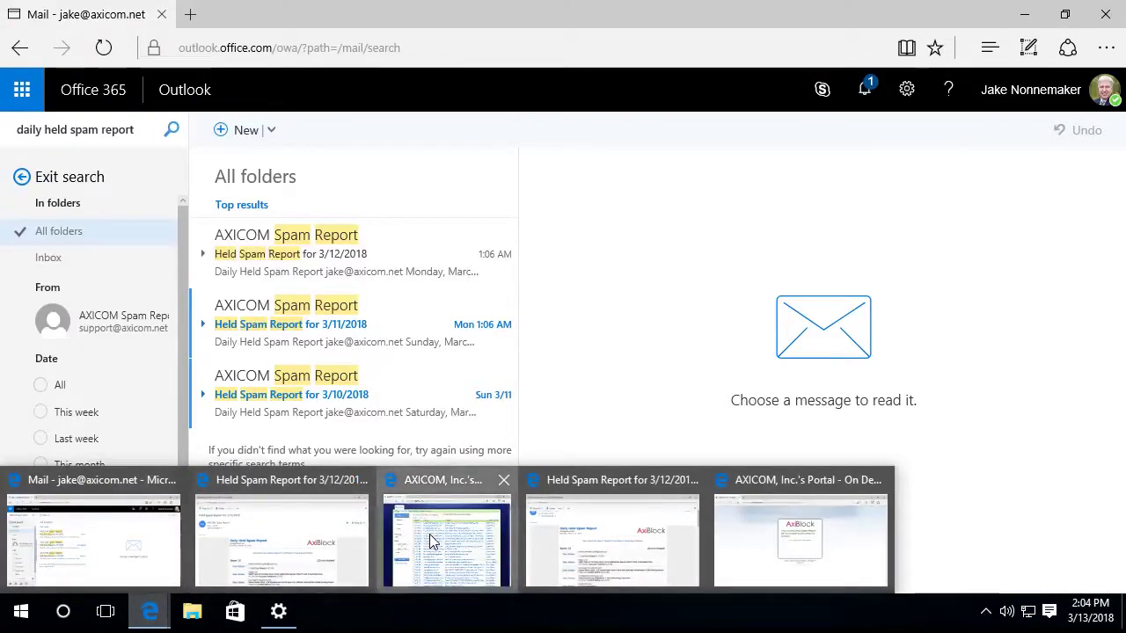
pyautogui.click(613, 538)
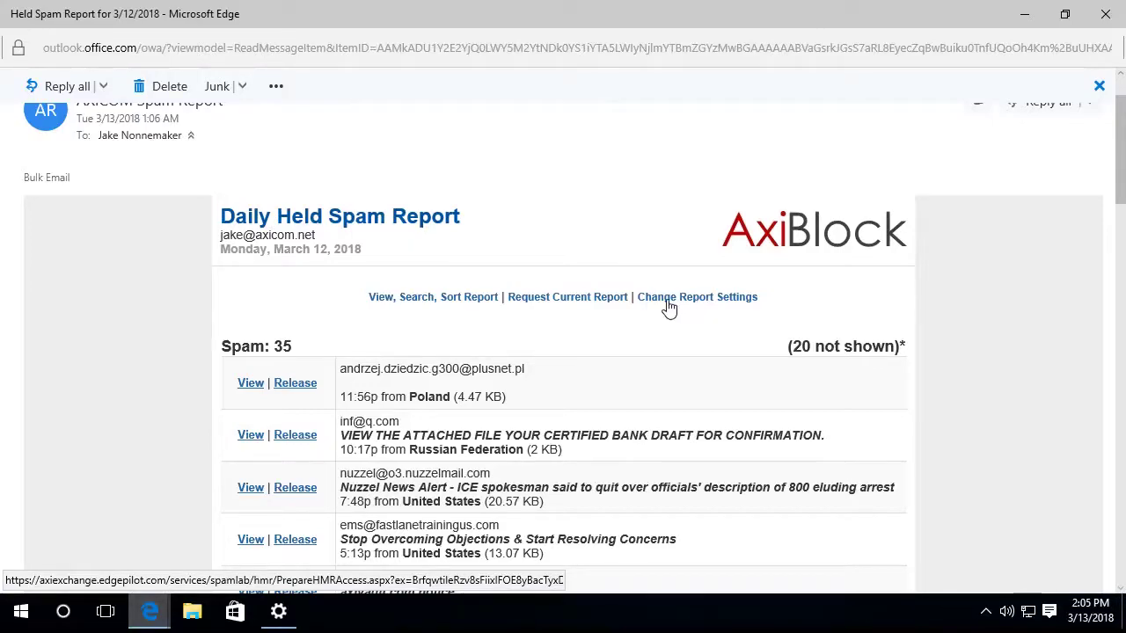
pyautogui.click(695, 299)
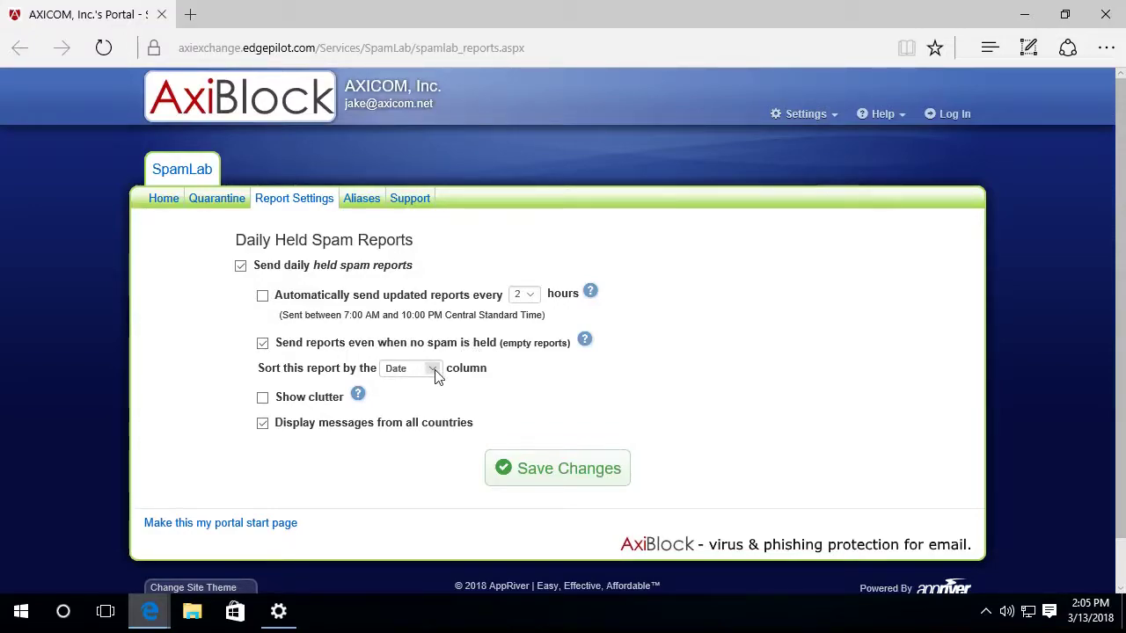
# - Examine the column choices for sorting the report and the explanation of the Show clutter option
pyautogui.click(433, 369)
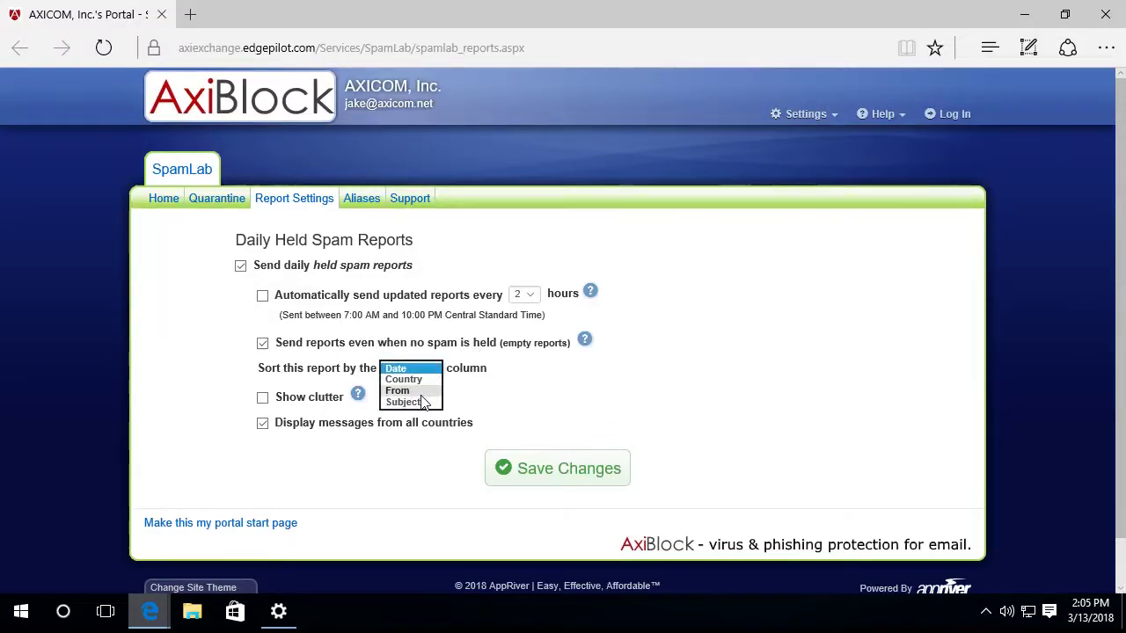
pyautogui.click(492, 373)
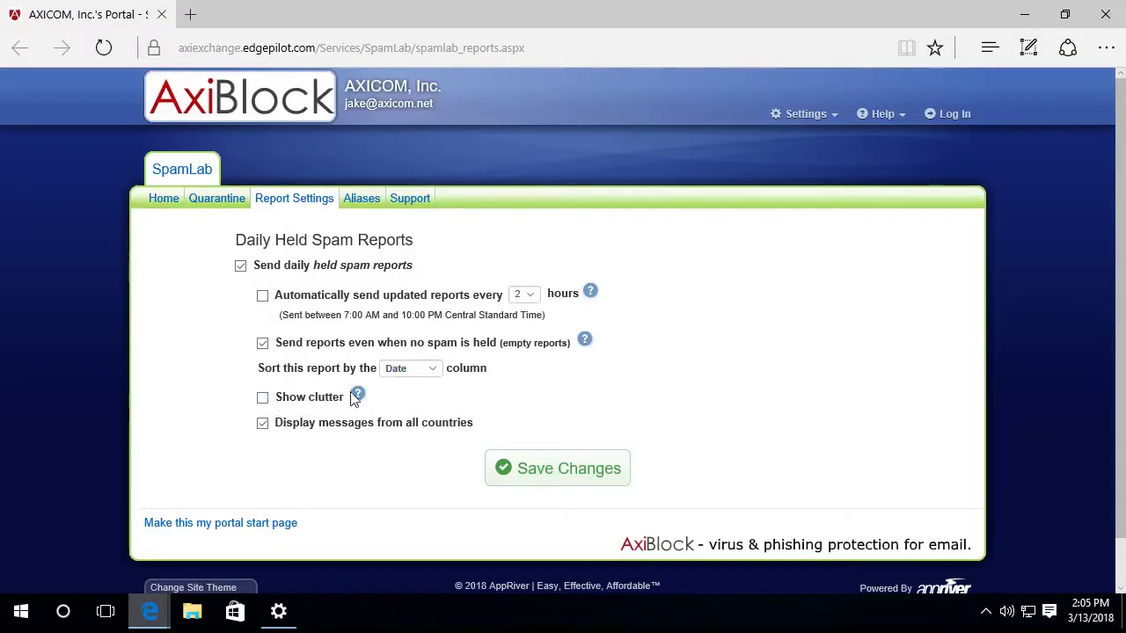
pyautogui.moveTo(358, 396)
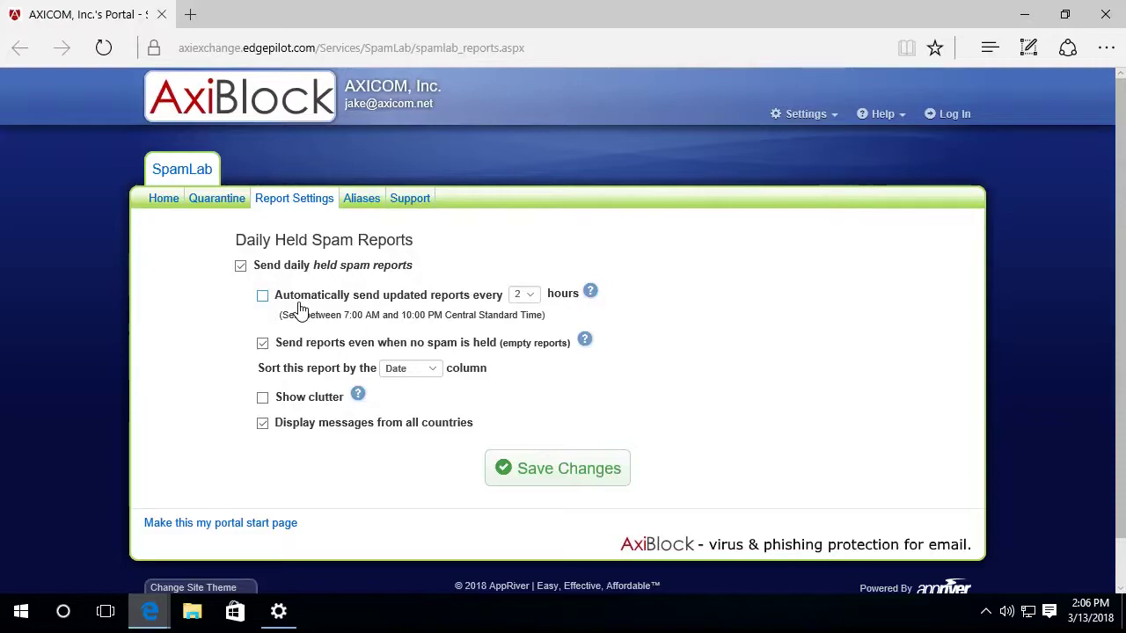
# - Try enabling automatic updated reports, check the available hour intervals, and disable the option again
pyautogui.click(533, 295)
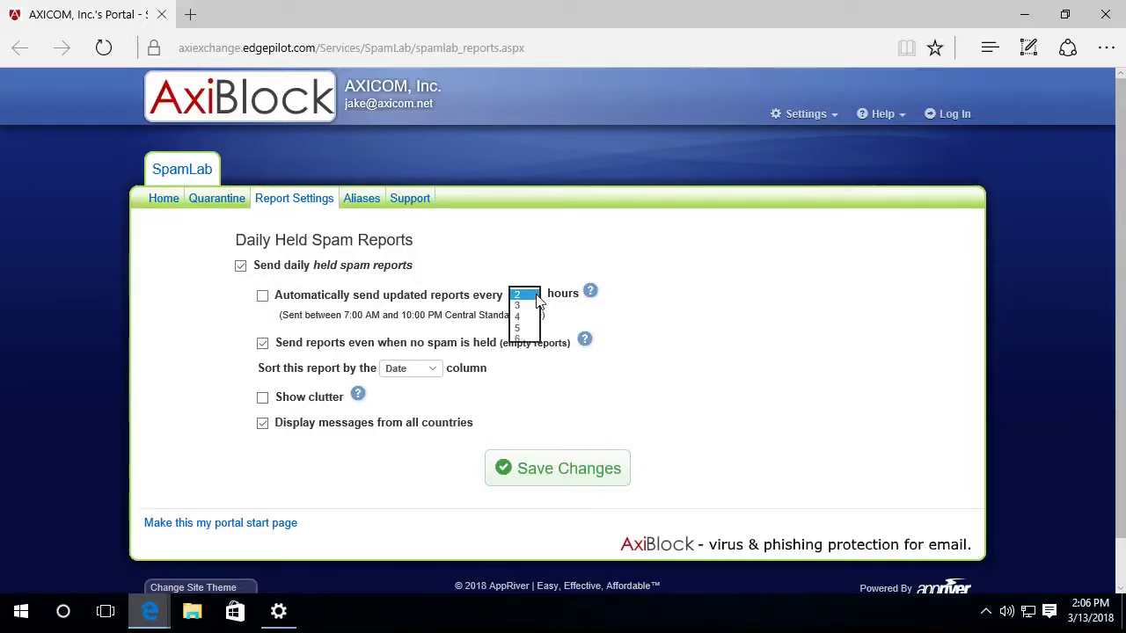
pyautogui.click(262, 296)
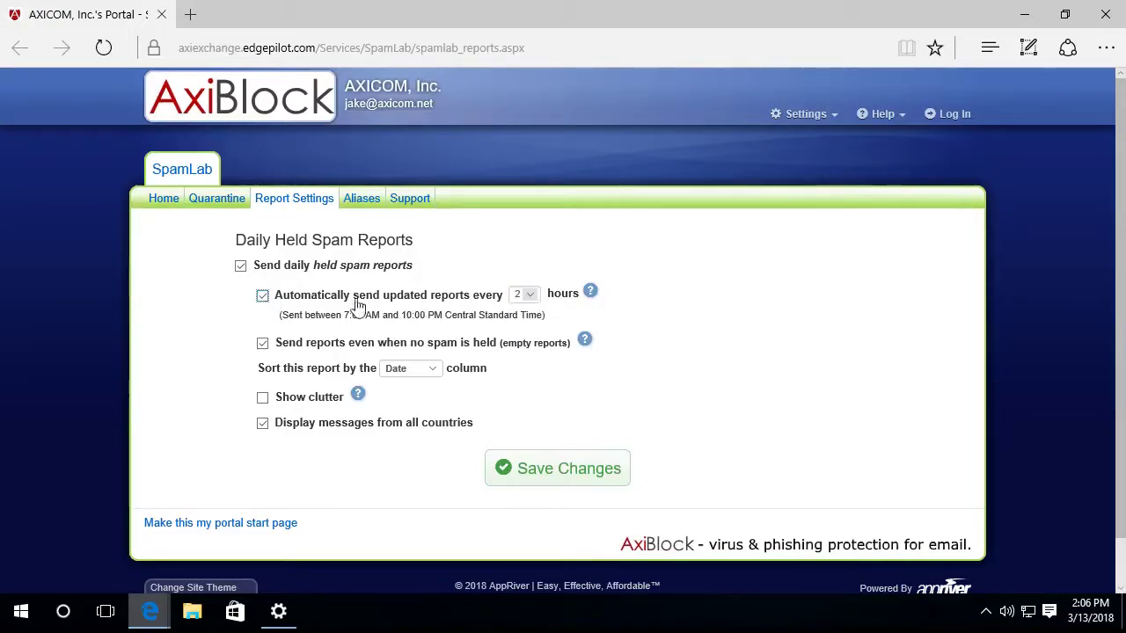
pyautogui.click(528, 295)
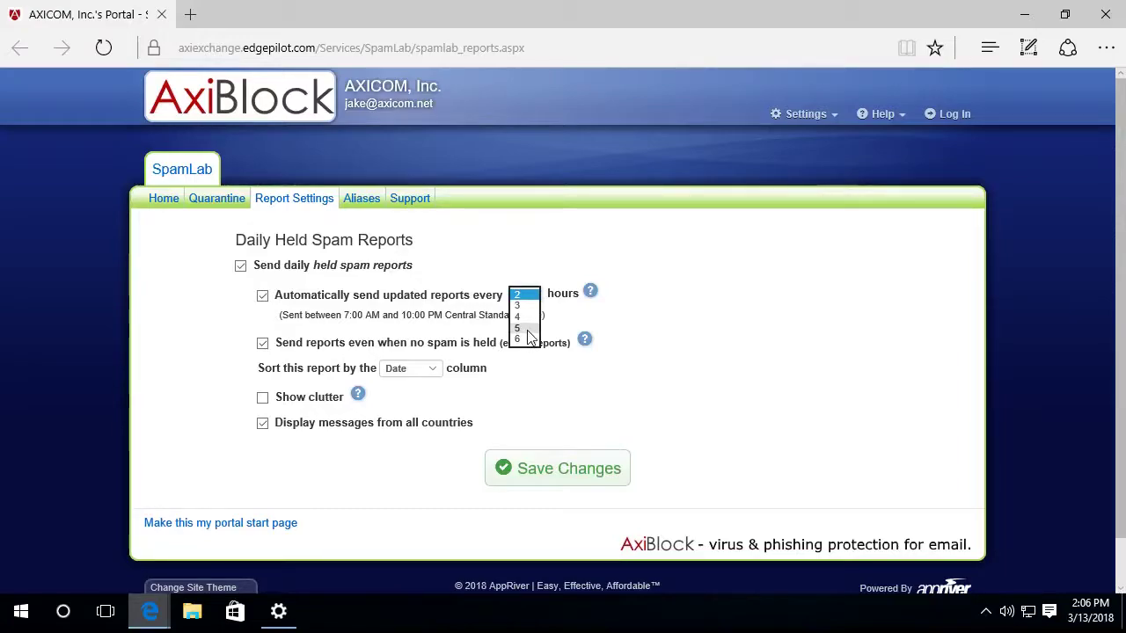
pyautogui.click(593, 322)
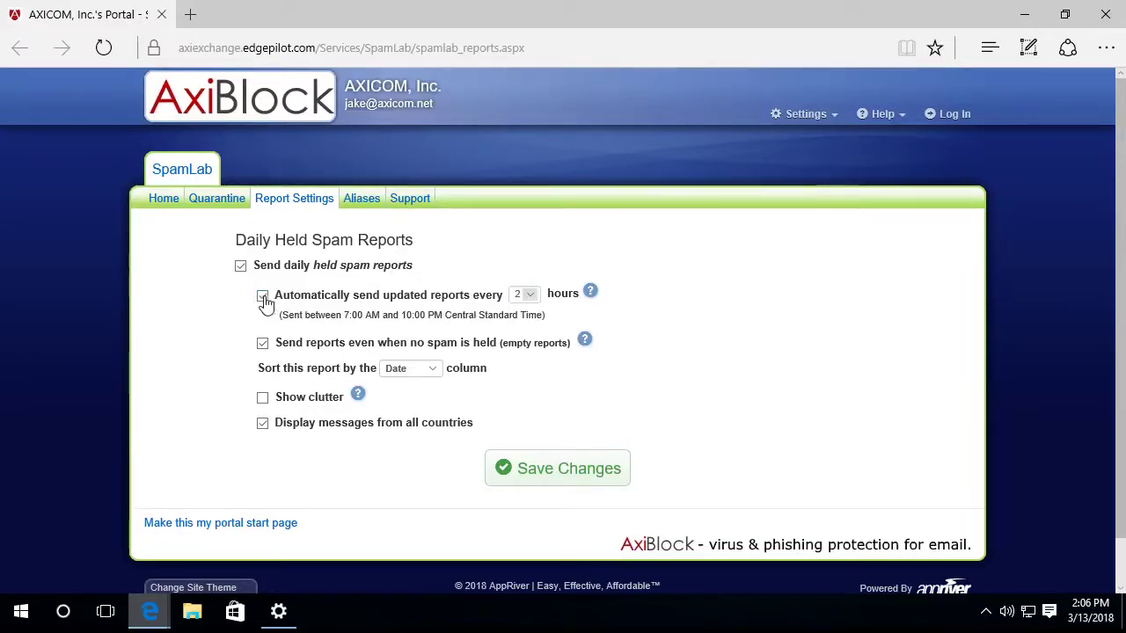
pyautogui.click(263, 297)
# - Turn off displaying messages from all countries and exclude every country from the held spam report
pyautogui.click(262, 424)
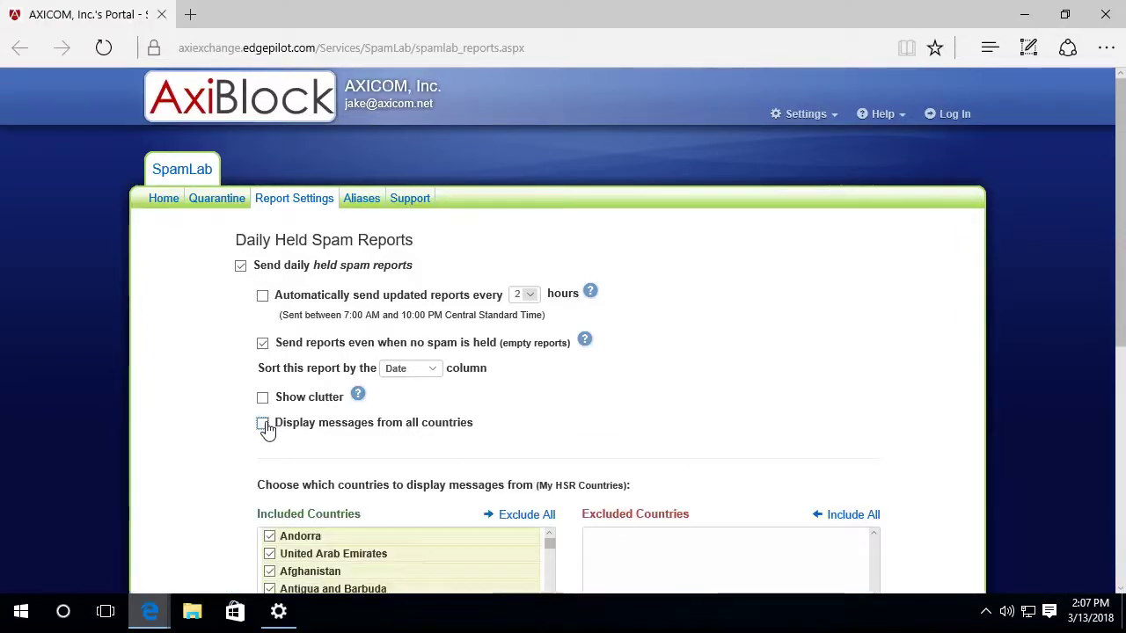
pyautogui.scroll(-1, 447, 412)
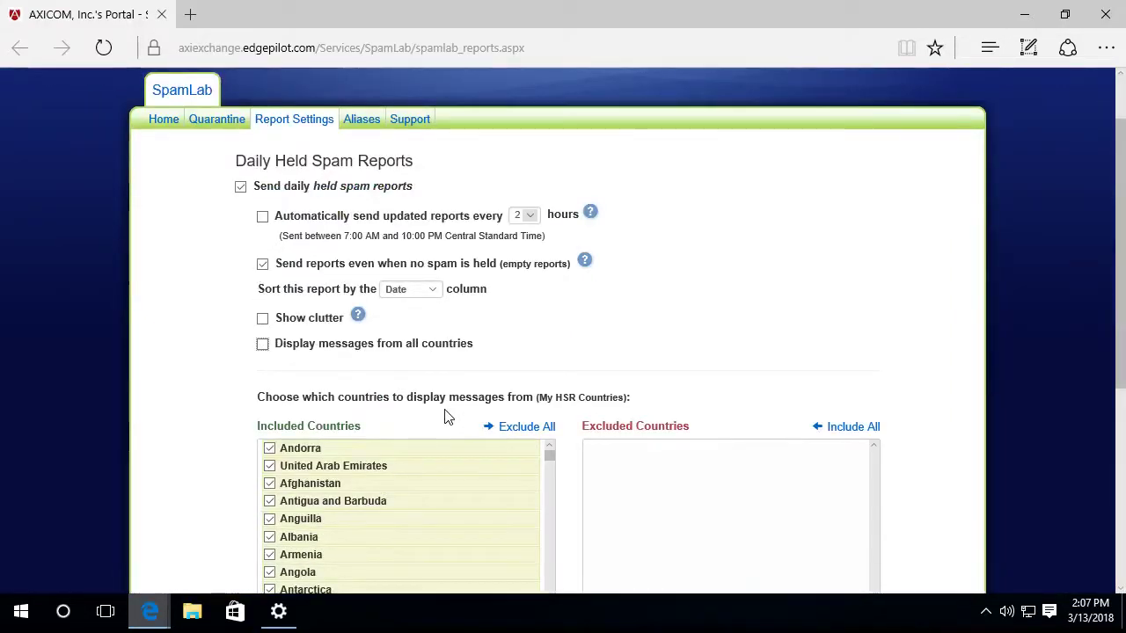
pyautogui.scroll(-1, 445, 414)
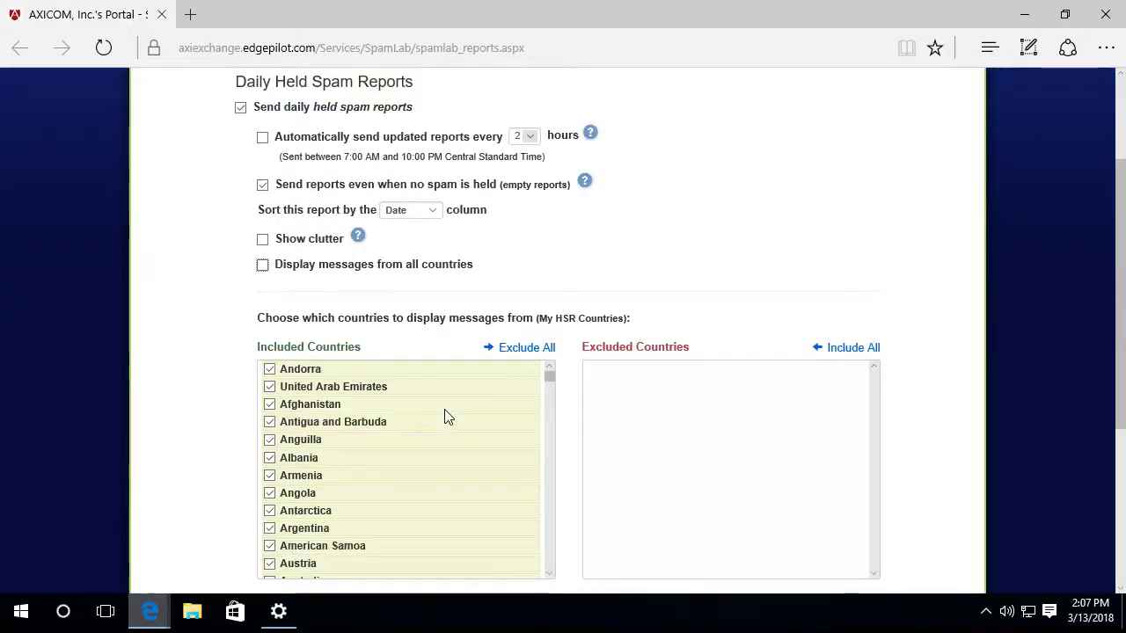
pyautogui.click(511, 352)
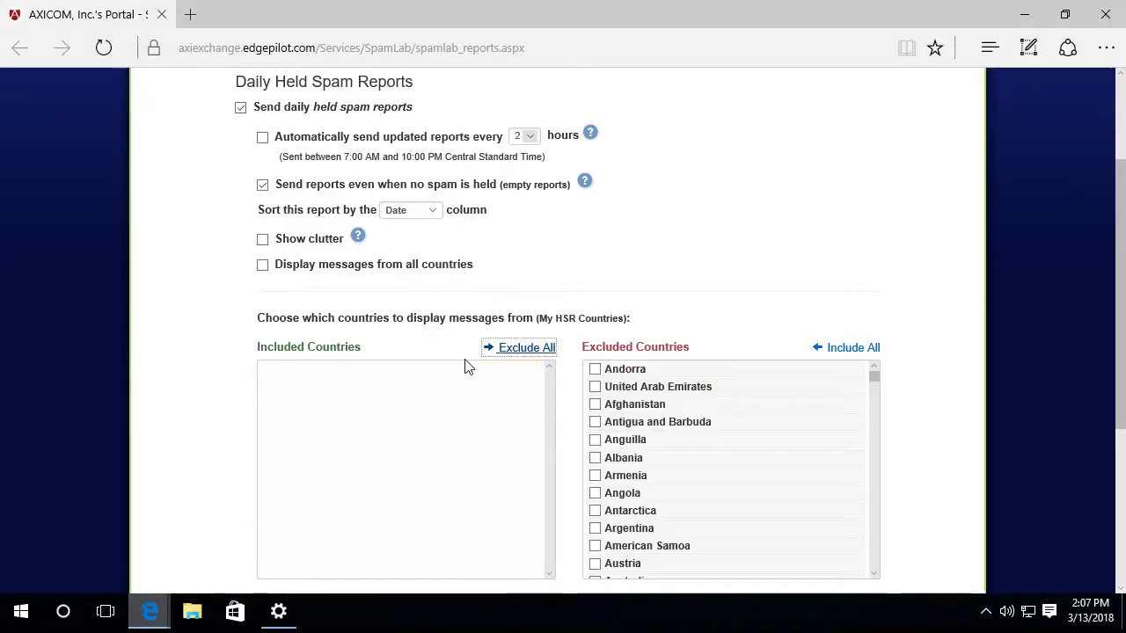
# - Filter the countries by "canada" and move Canada from the excluded countries to the included ones
pyautogui.scroll(-3, 464, 364)
pyautogui.click(343, 394)
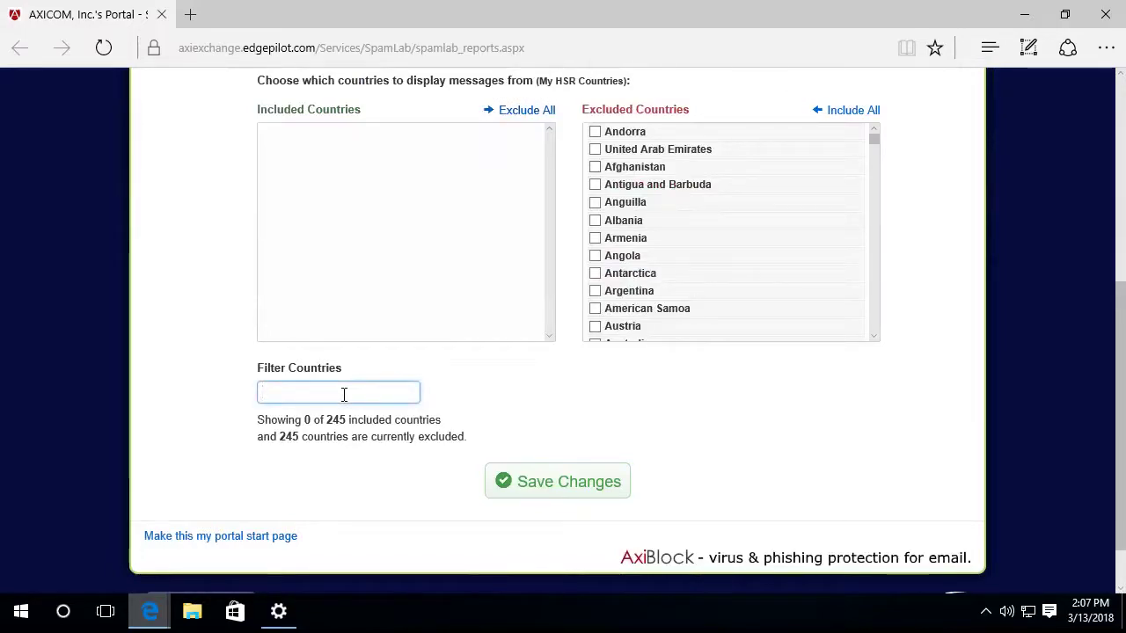
pyautogui.write('cna')
pyautogui.press('BackSpace')
pyautogui.press('BackSpace')
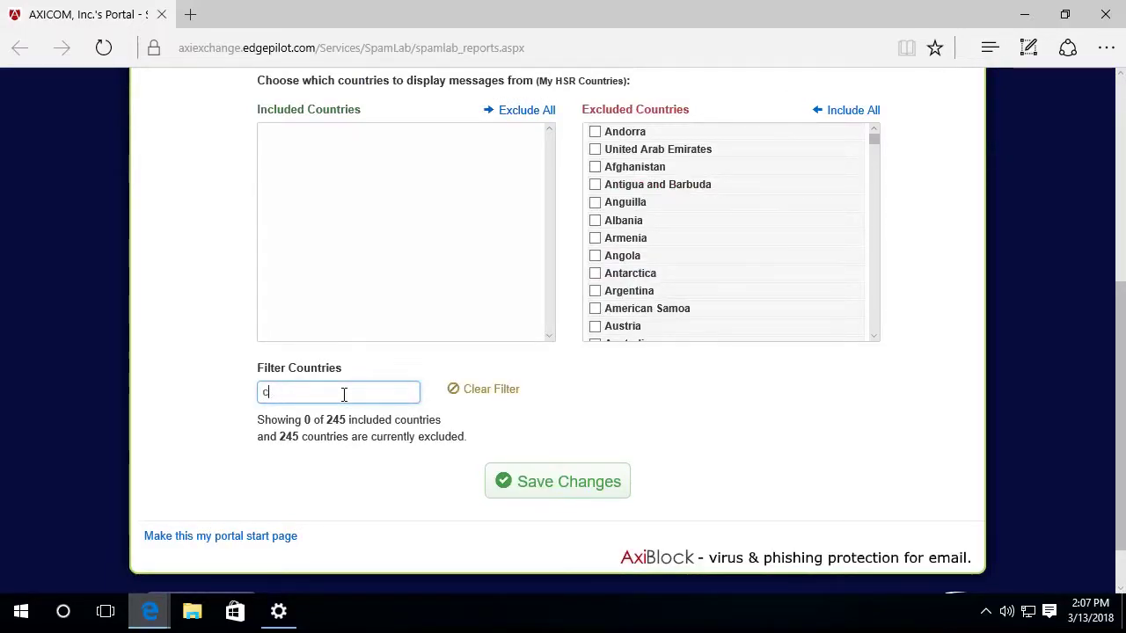
pyautogui.write('anada')
pyautogui.moveTo(873, 139); pyautogui.dragTo(877, 172)
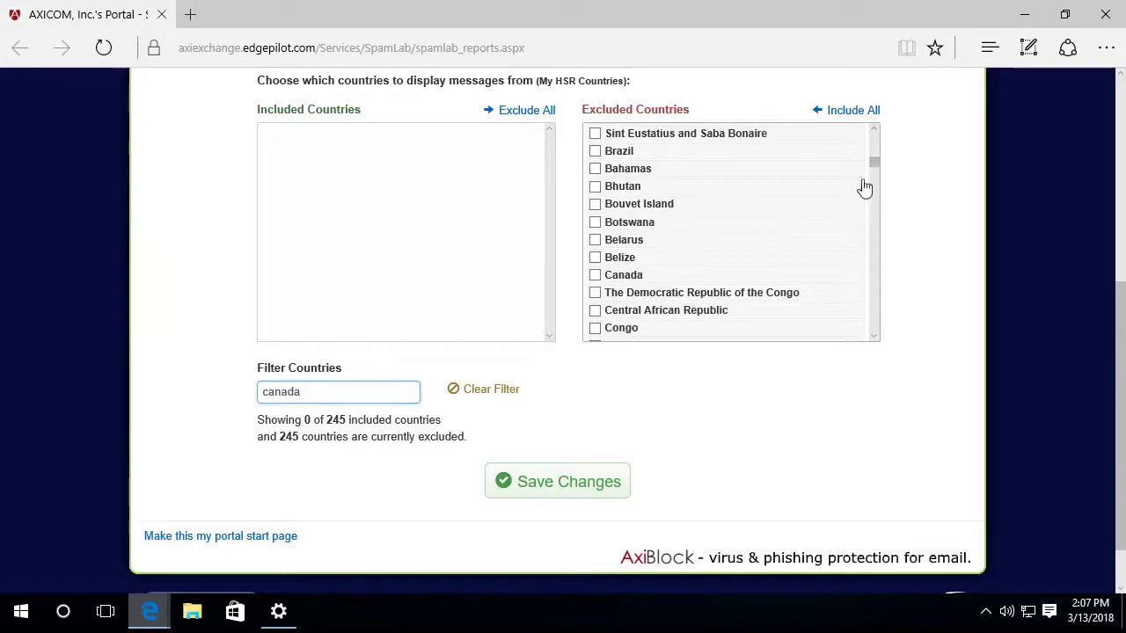
pyautogui.click(595, 276)
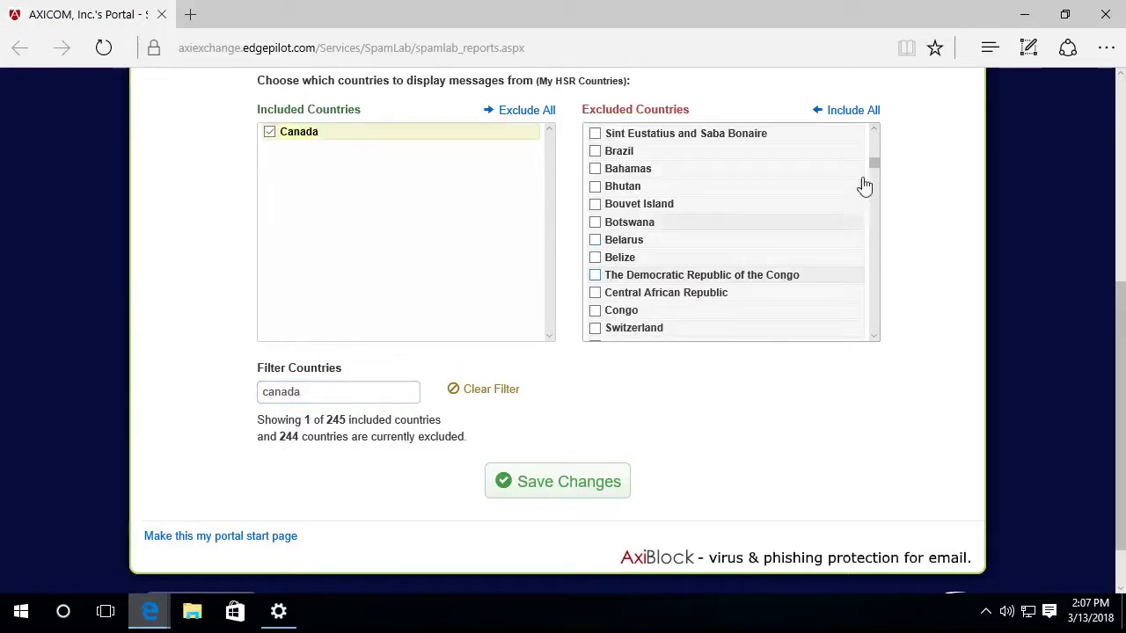
# - Add United States to the included countries and save the report settings
pyautogui.moveTo(877, 167); pyautogui.dragTo(874, 311)
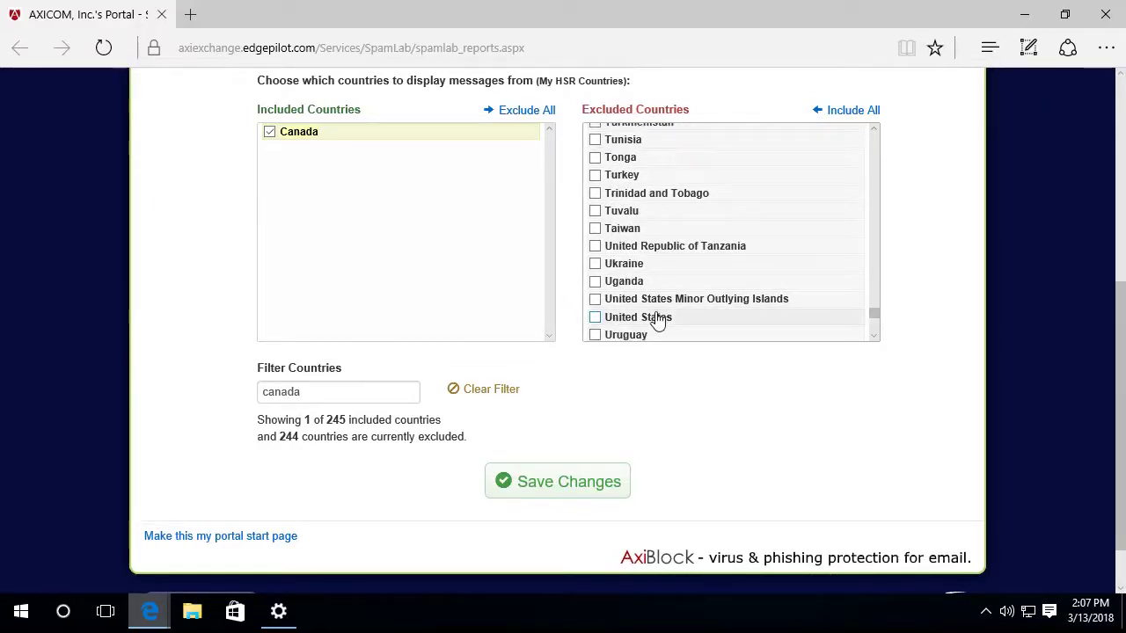
pyautogui.click(595, 318)
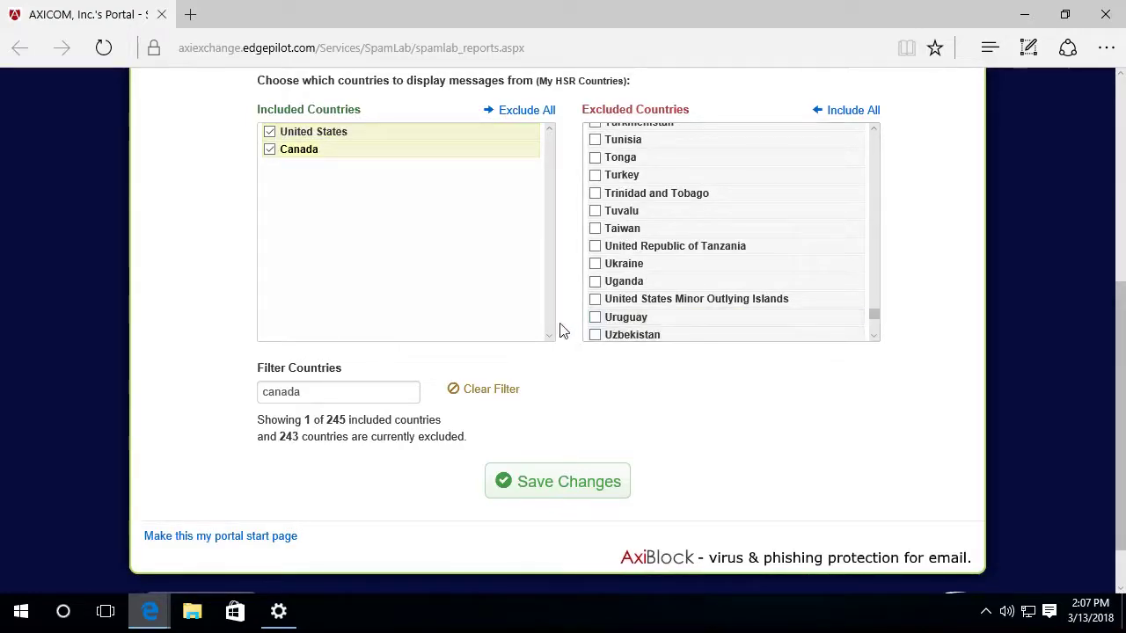
pyautogui.scroll(1, 529, 320)
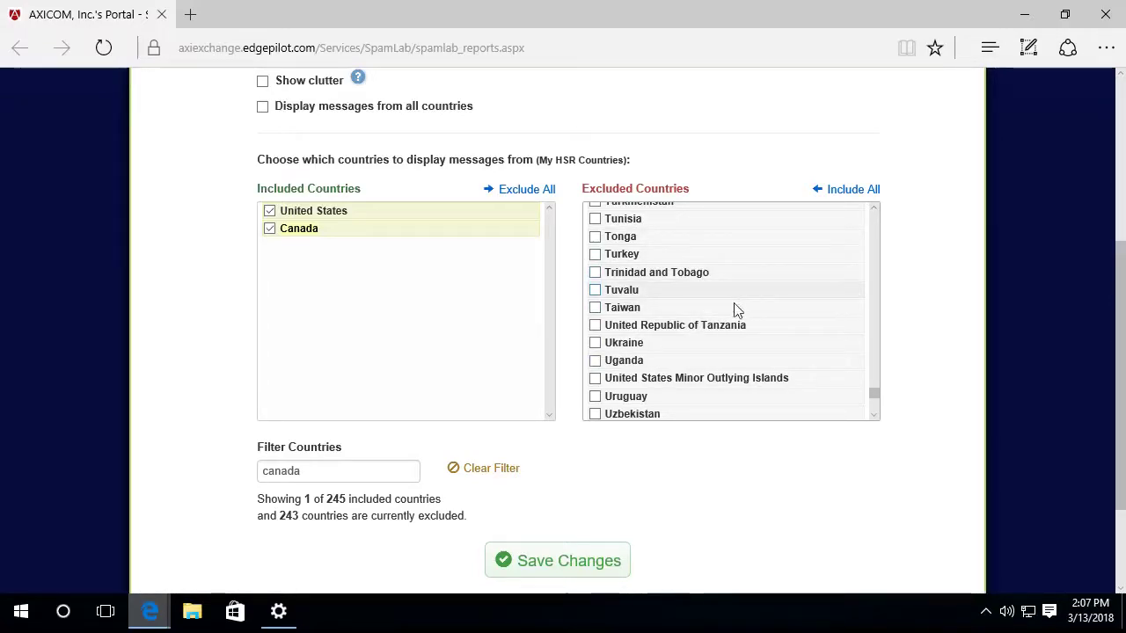
pyautogui.click(580, 567)
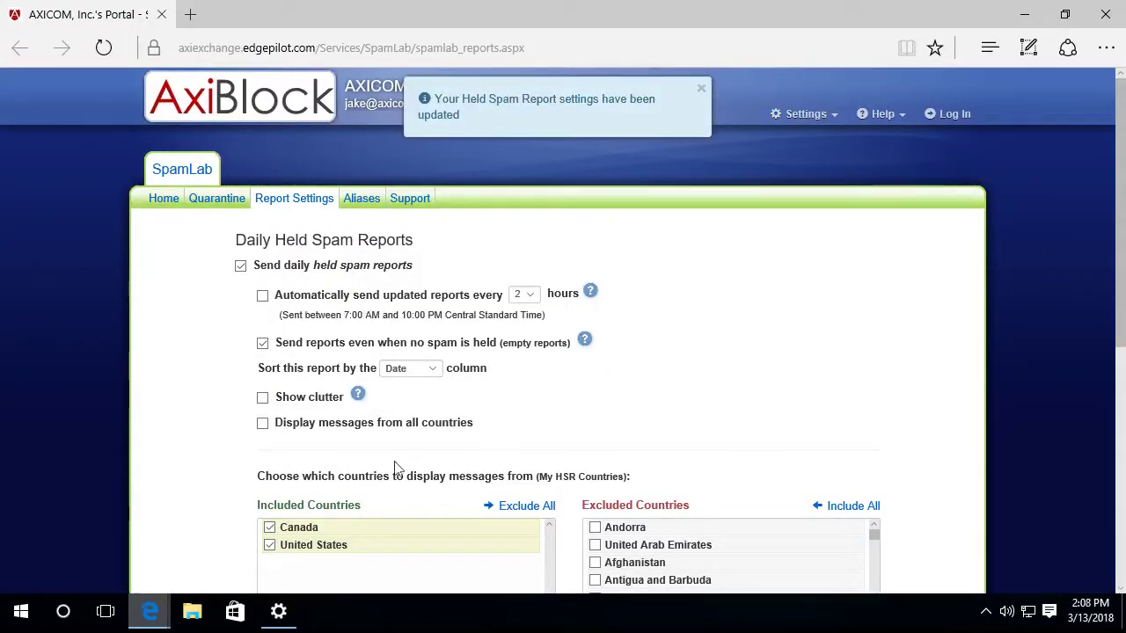
pyautogui.scroll(-1, 392, 466)
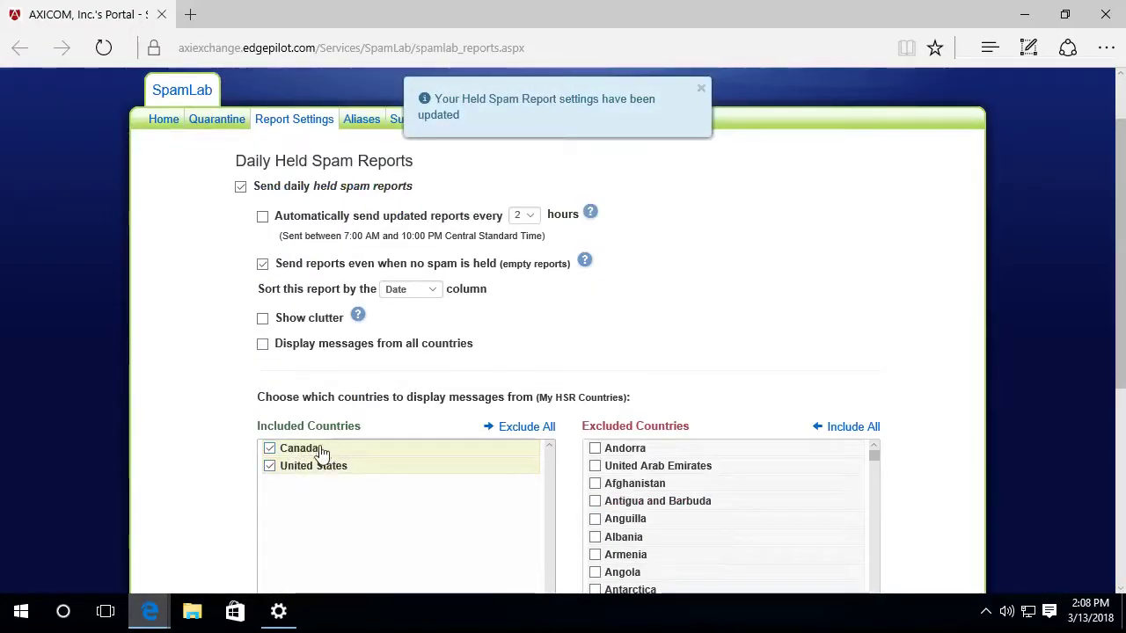